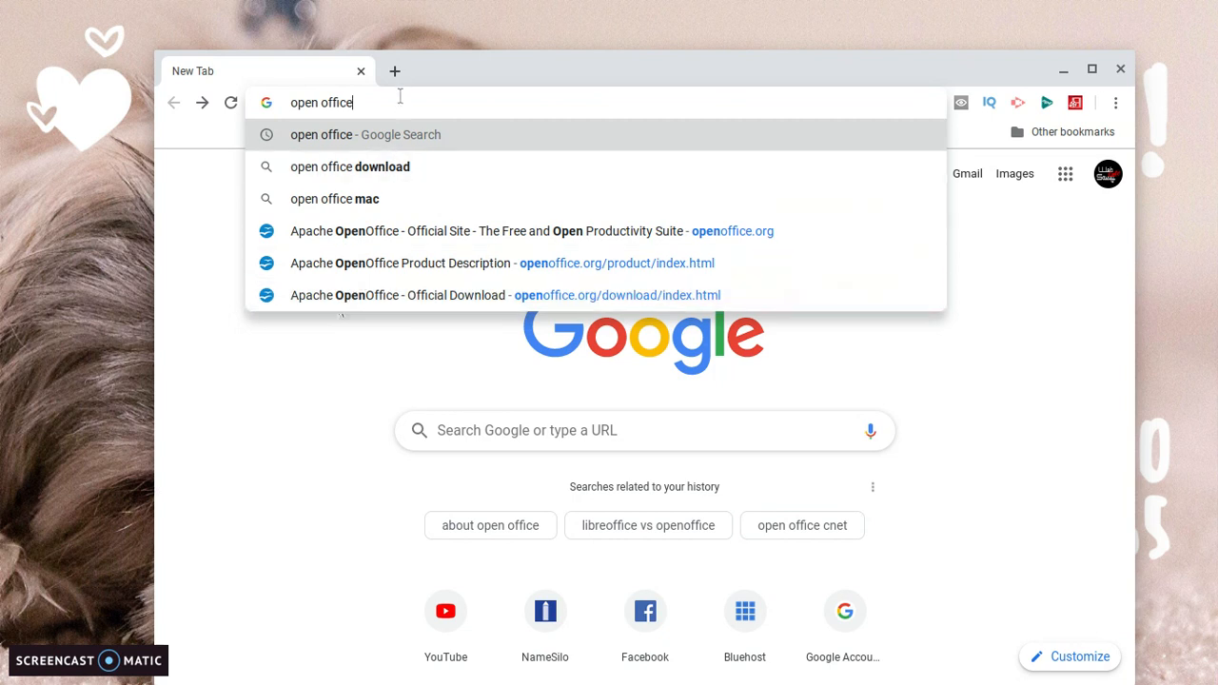
Search Google for "open office", open the official Apache OpenOffice site in a maximized window and view its Product page
key("Return")
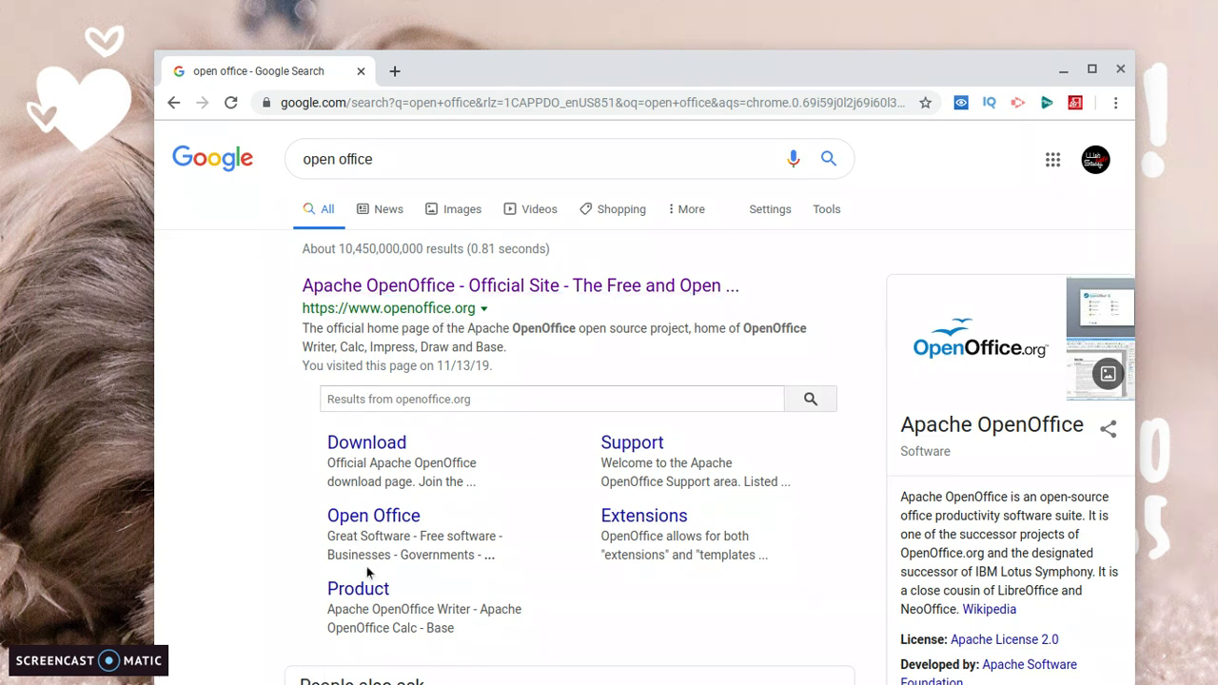
left_click(430, 286)
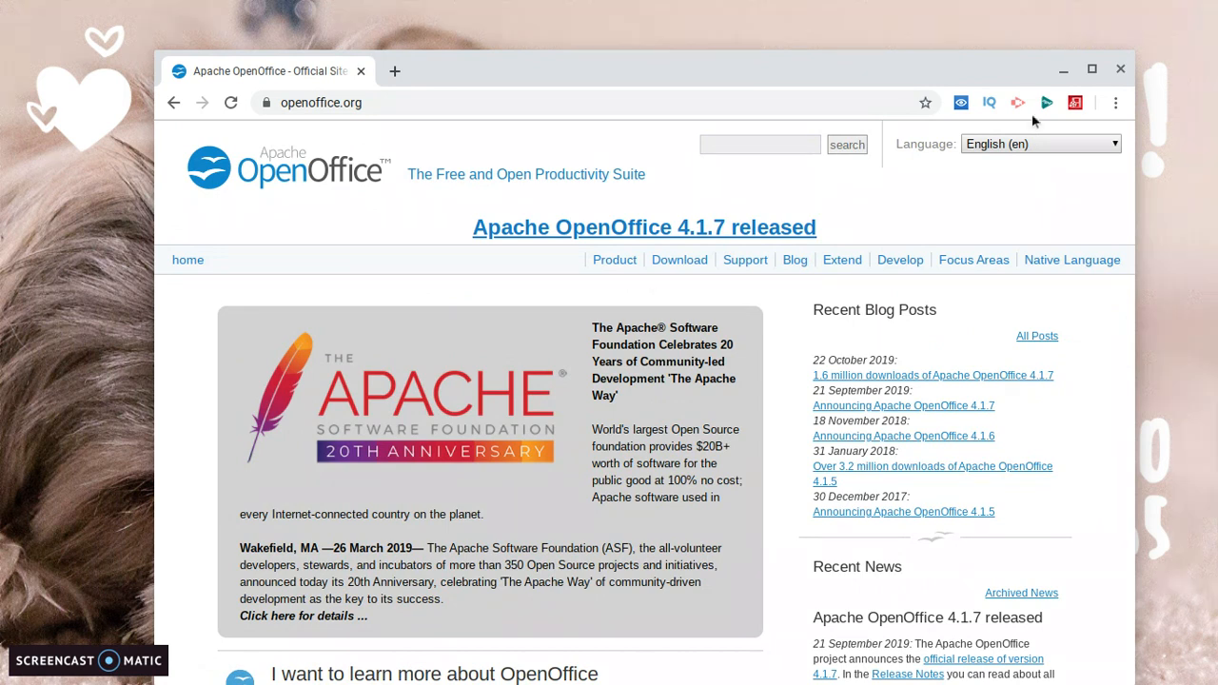
left_click(1092, 69)
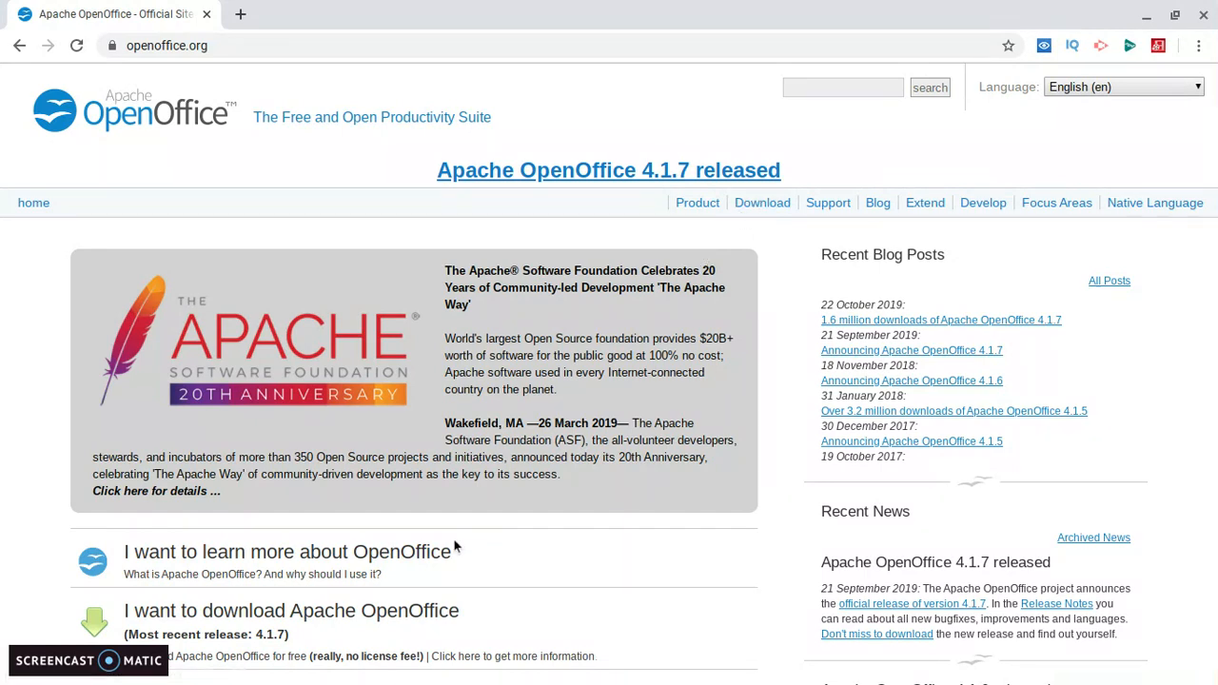
left_click(696, 206)
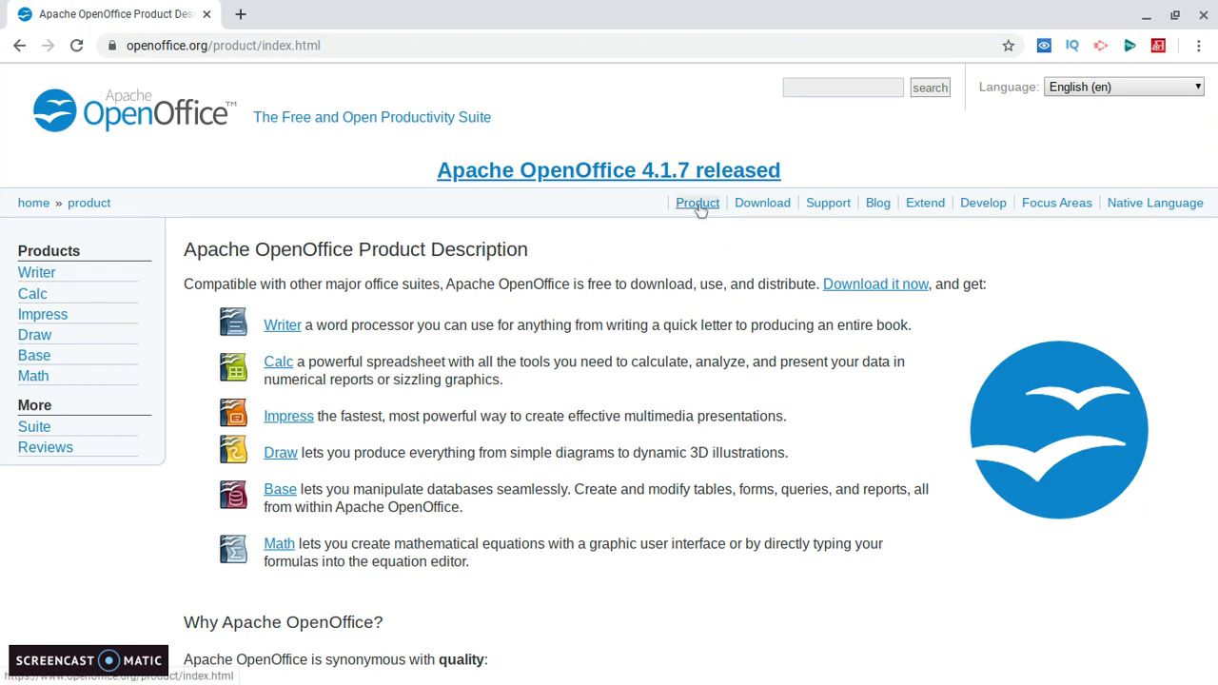
Open the Apache OpenOffice download page and select Windows (EXE) as the operating system
left_click(752, 209)
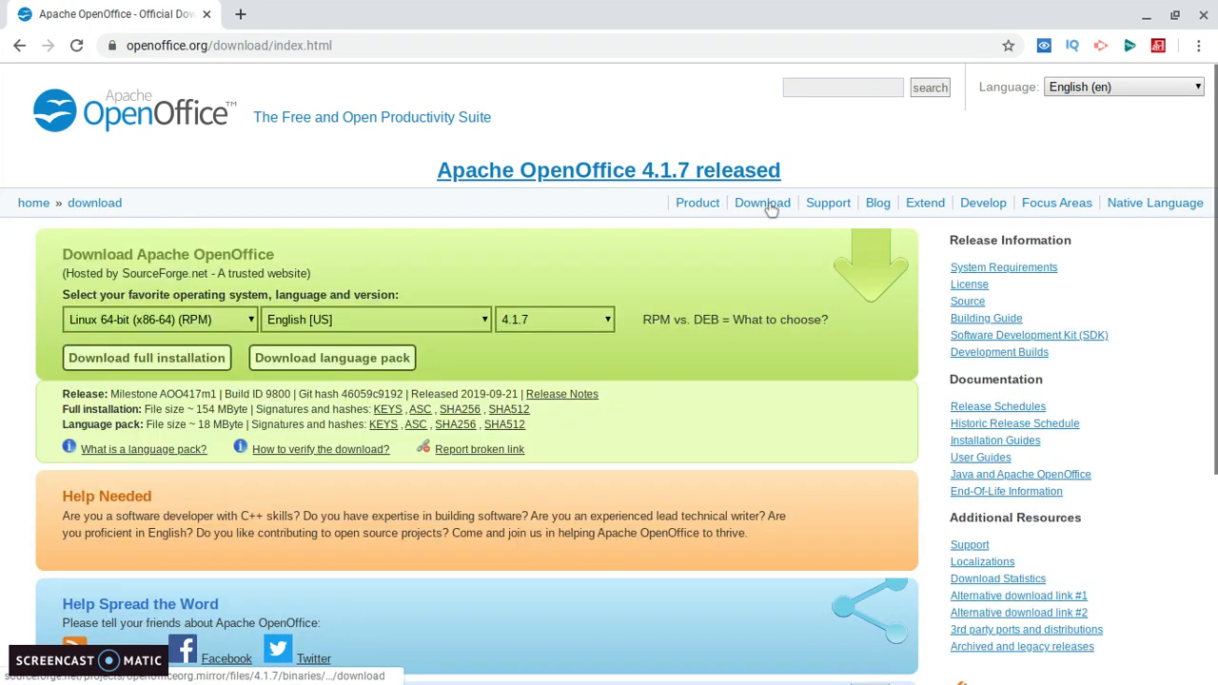
scroll(13, 505, "down", 1)
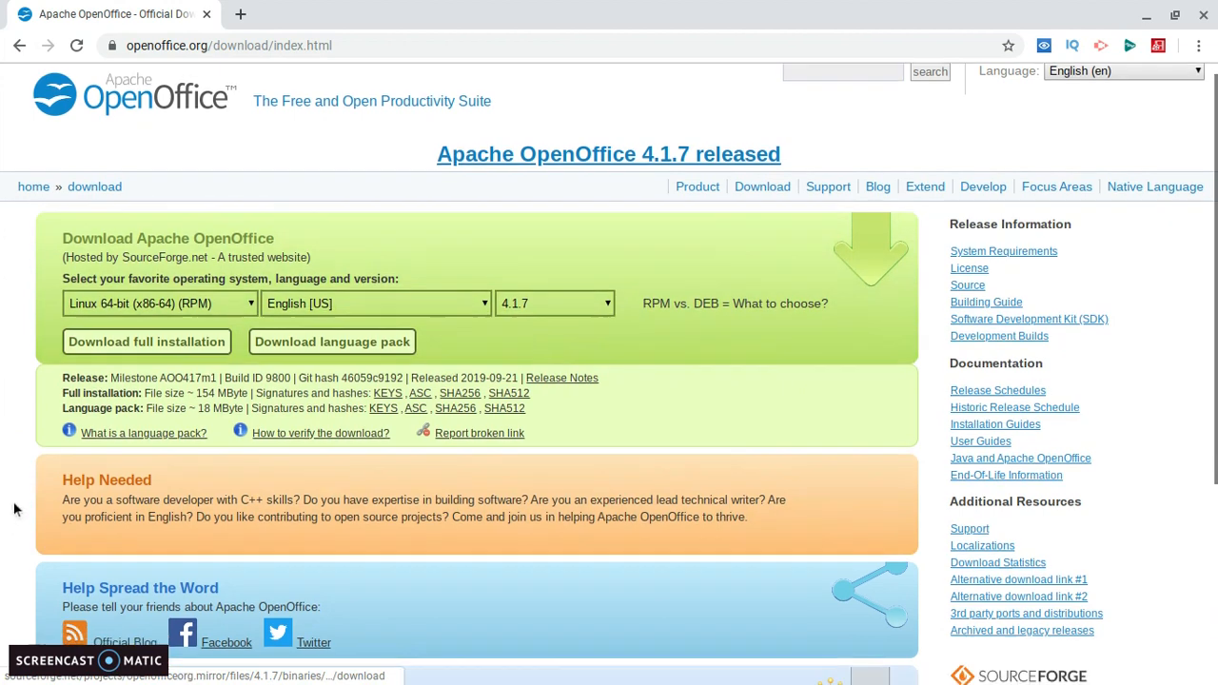
scroll(13, 508, "down", 1)
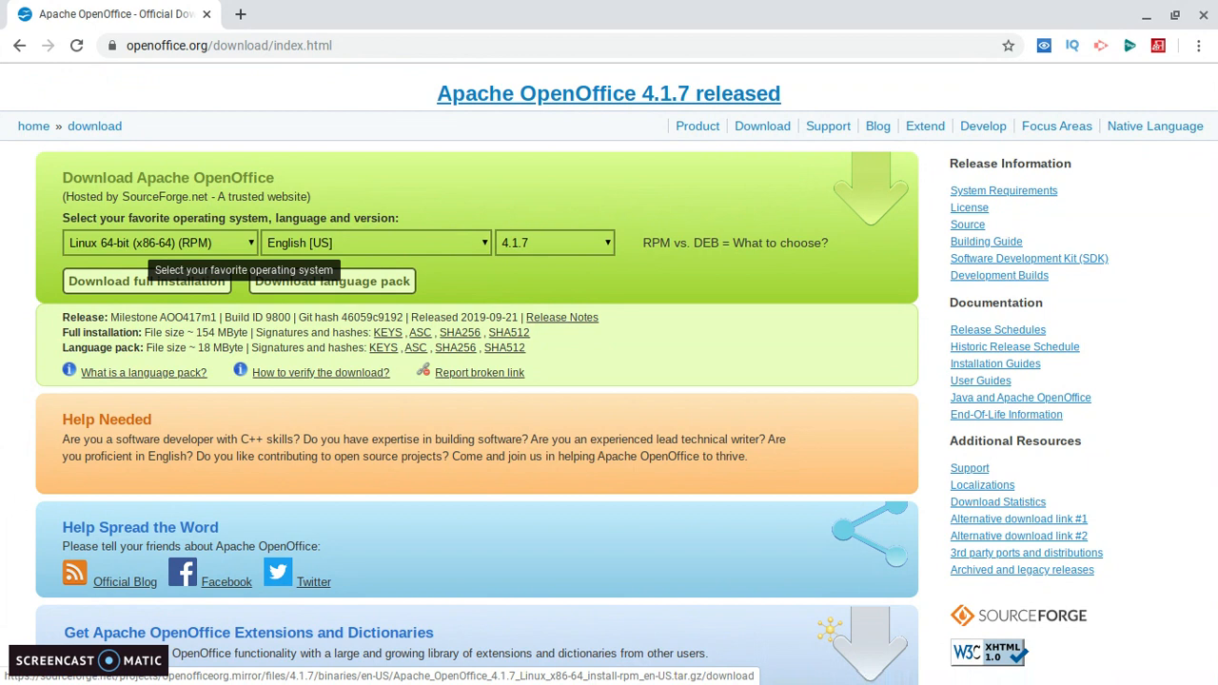
left_click(251, 243)
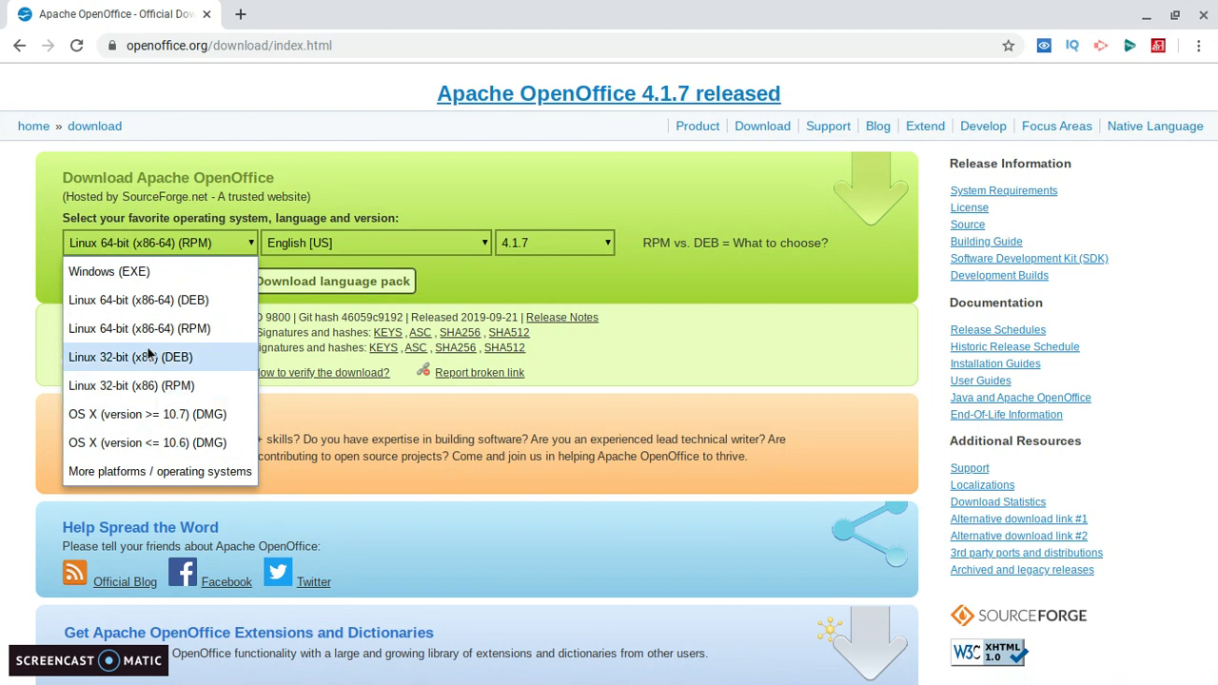
left_click(162, 272)
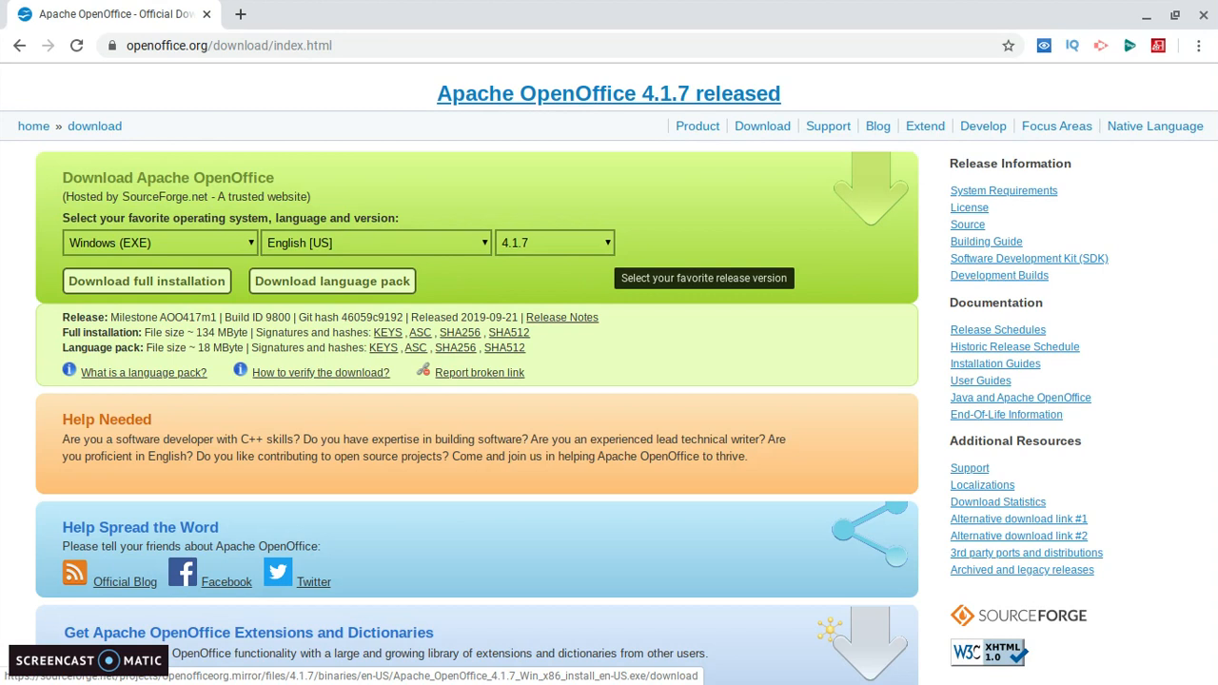
Choose release version 4.1.7 and download the full installation of Apache OpenOffice
left_click(607, 249)
left_click(574, 274)
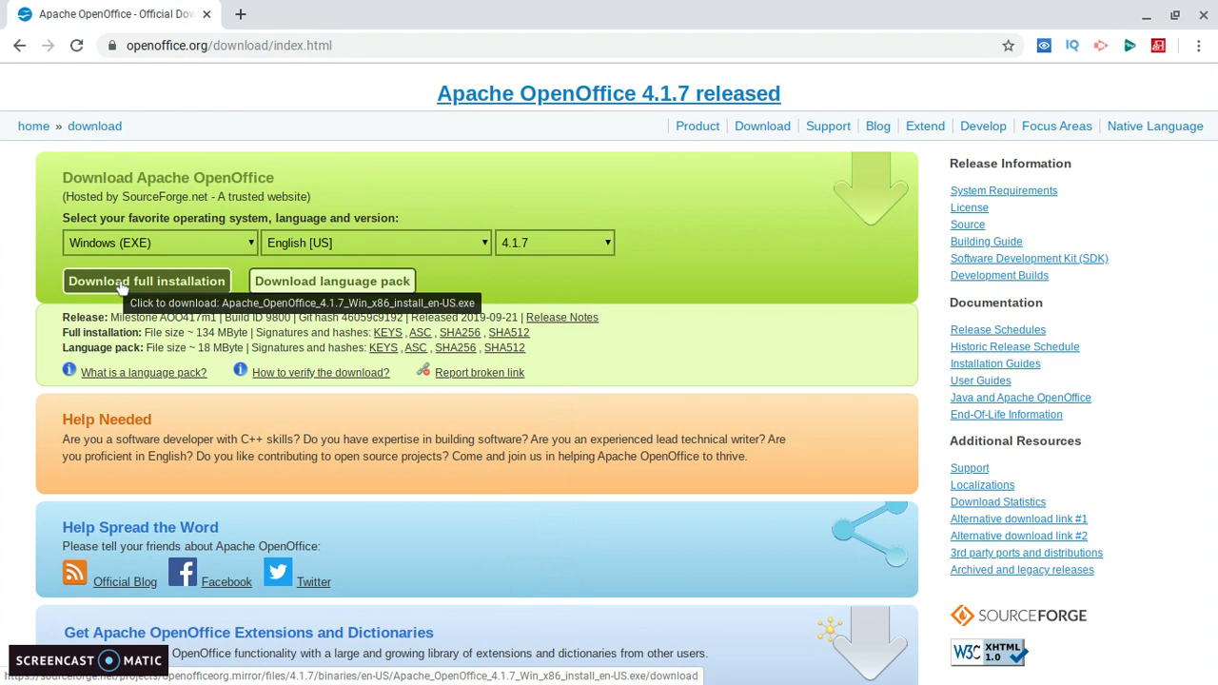
left_click(122, 285)
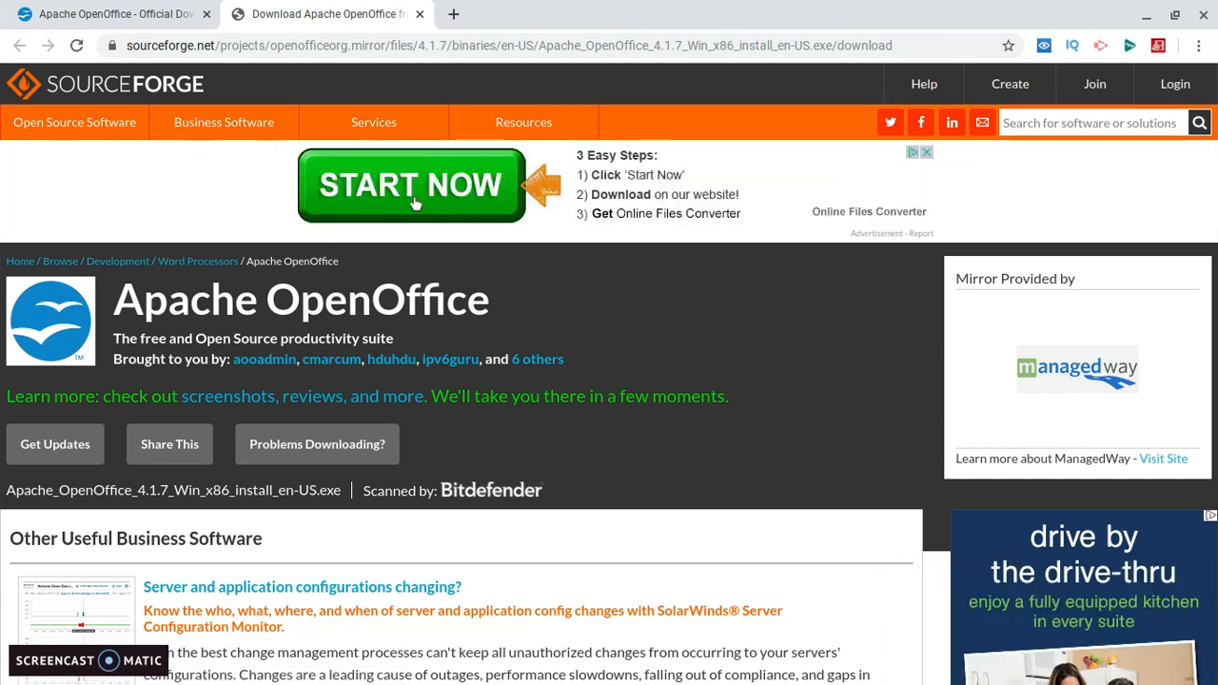
left_click(340, 194)
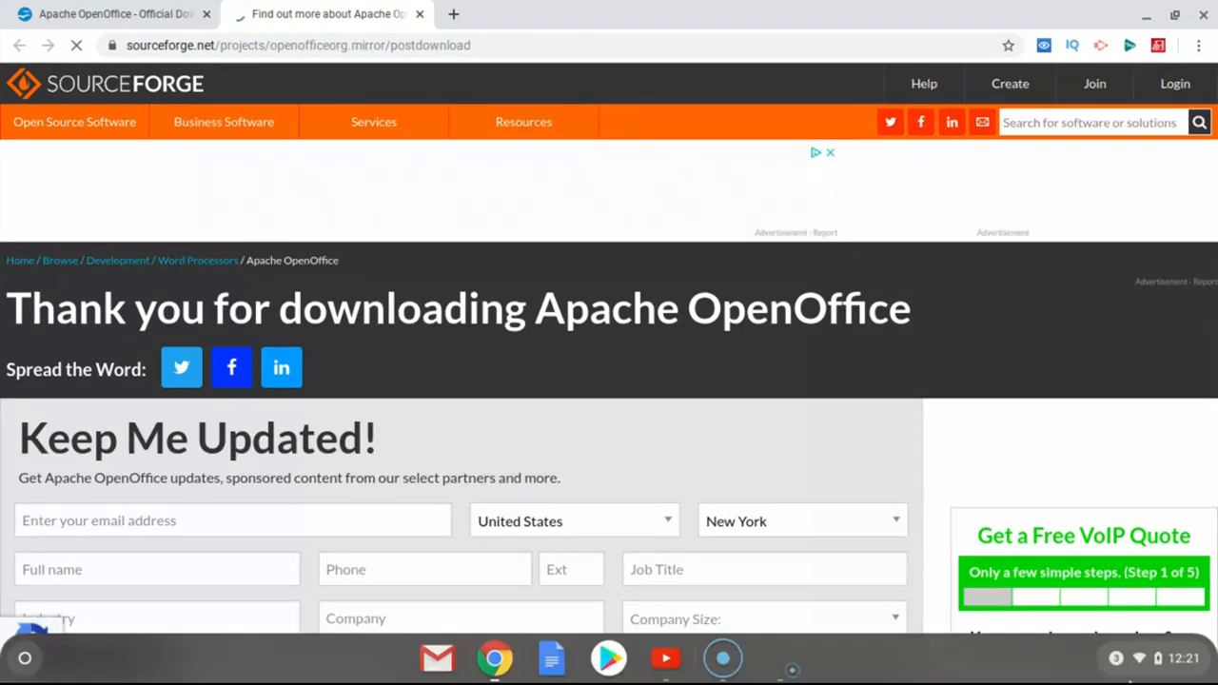
left_click(1133, 678)
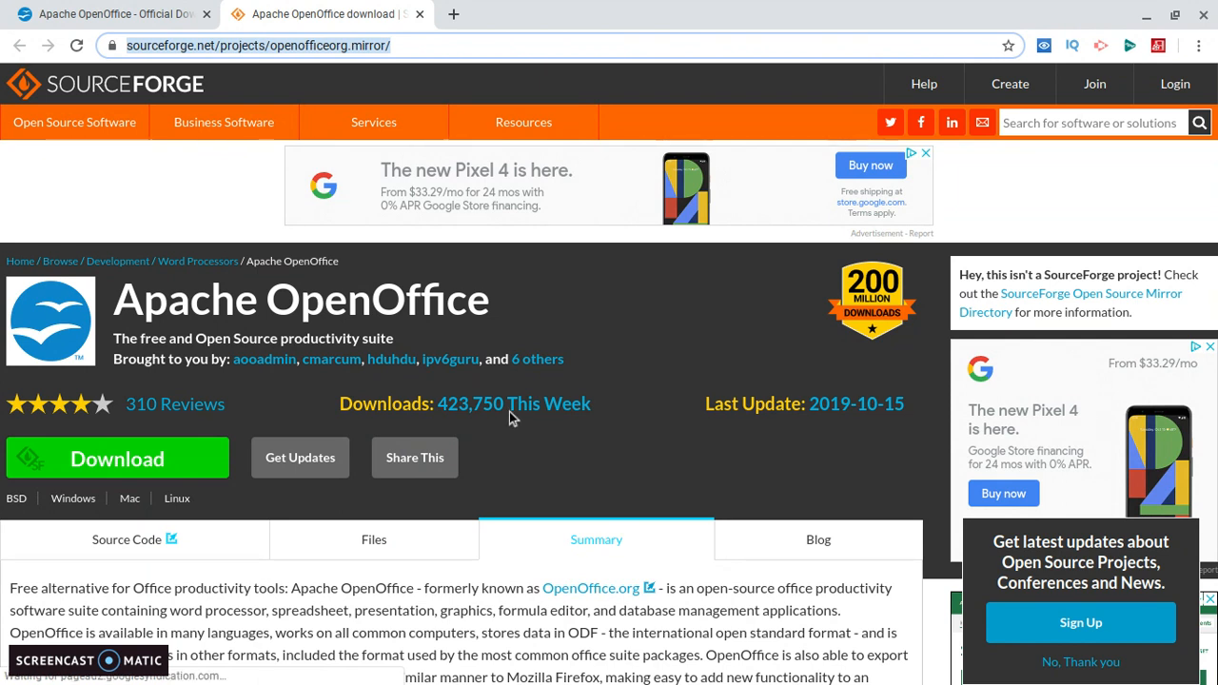
Search for "chrome store" in a new browser tab and open the Chrome Web Store from the results
left_click(452, 14)
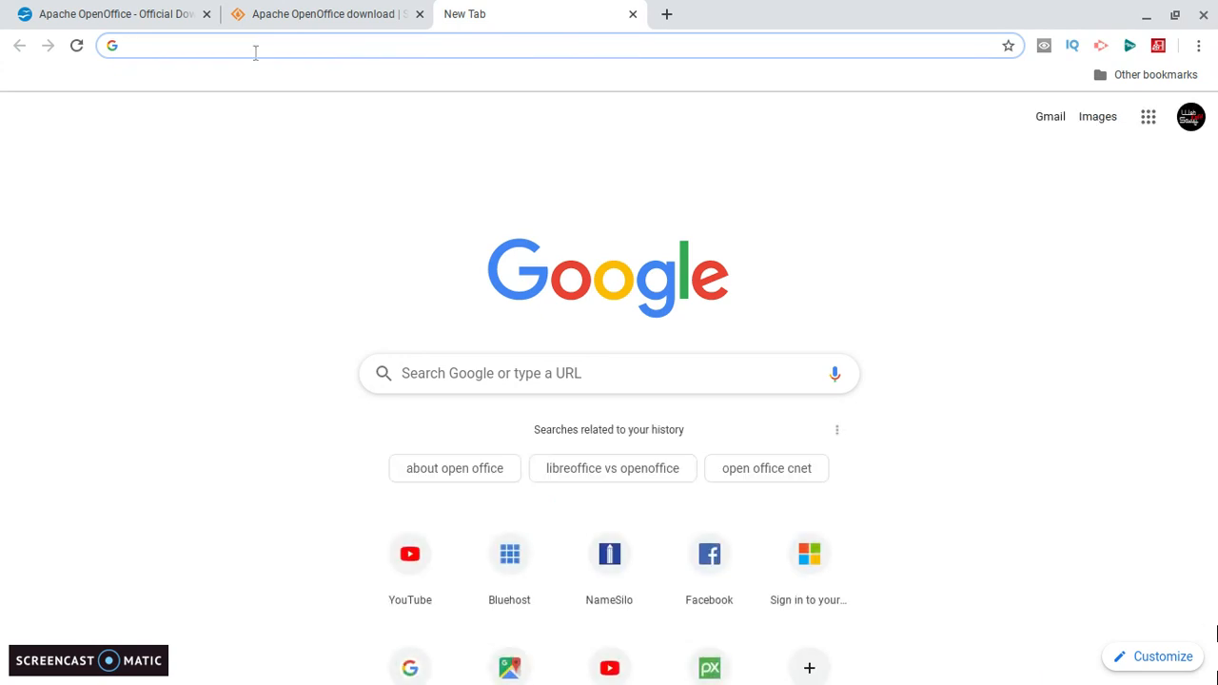
type("ch")
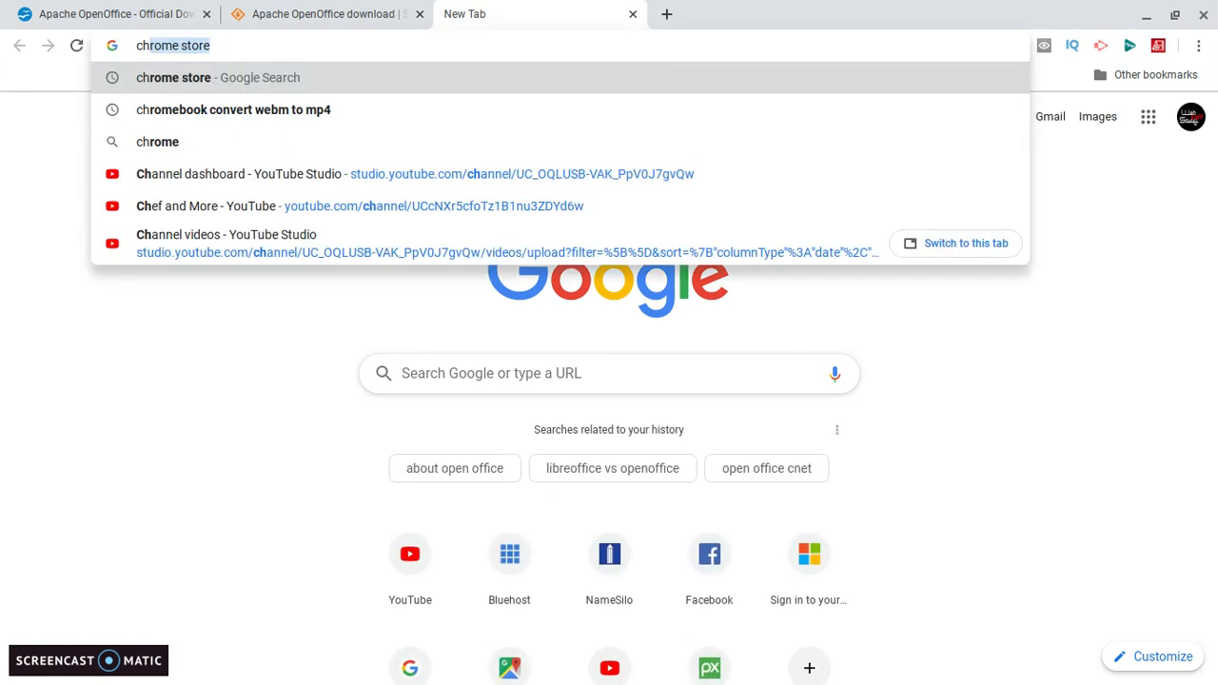
type("rome")
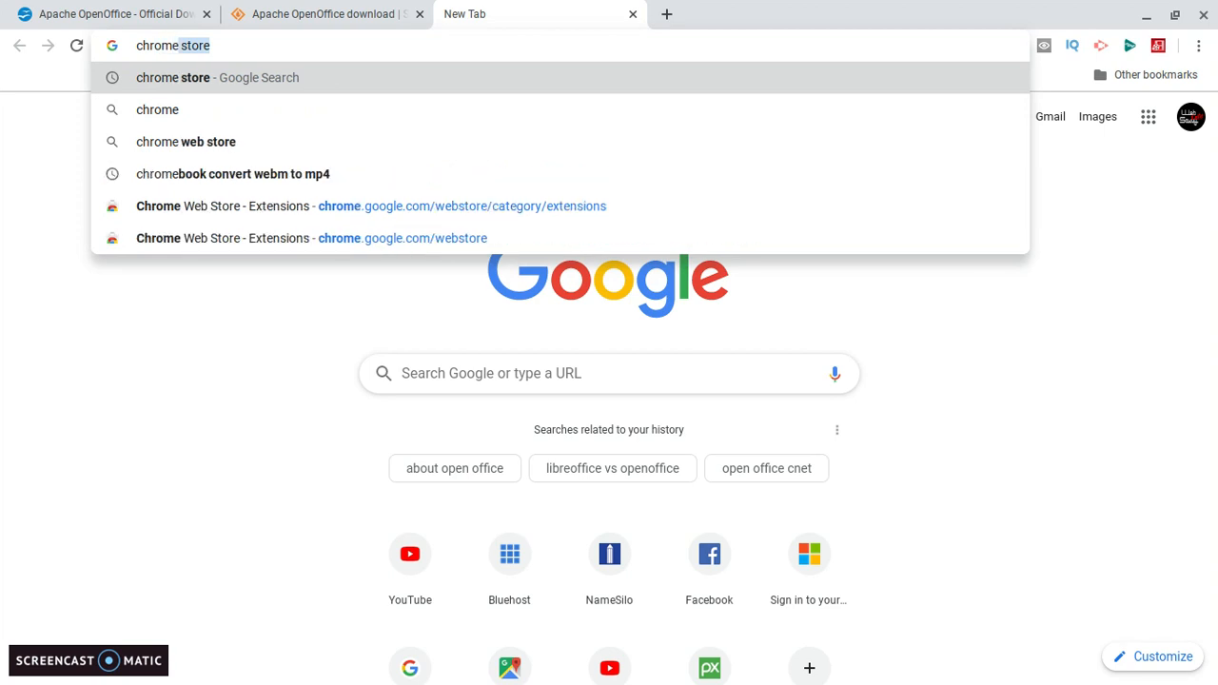
key("Return")
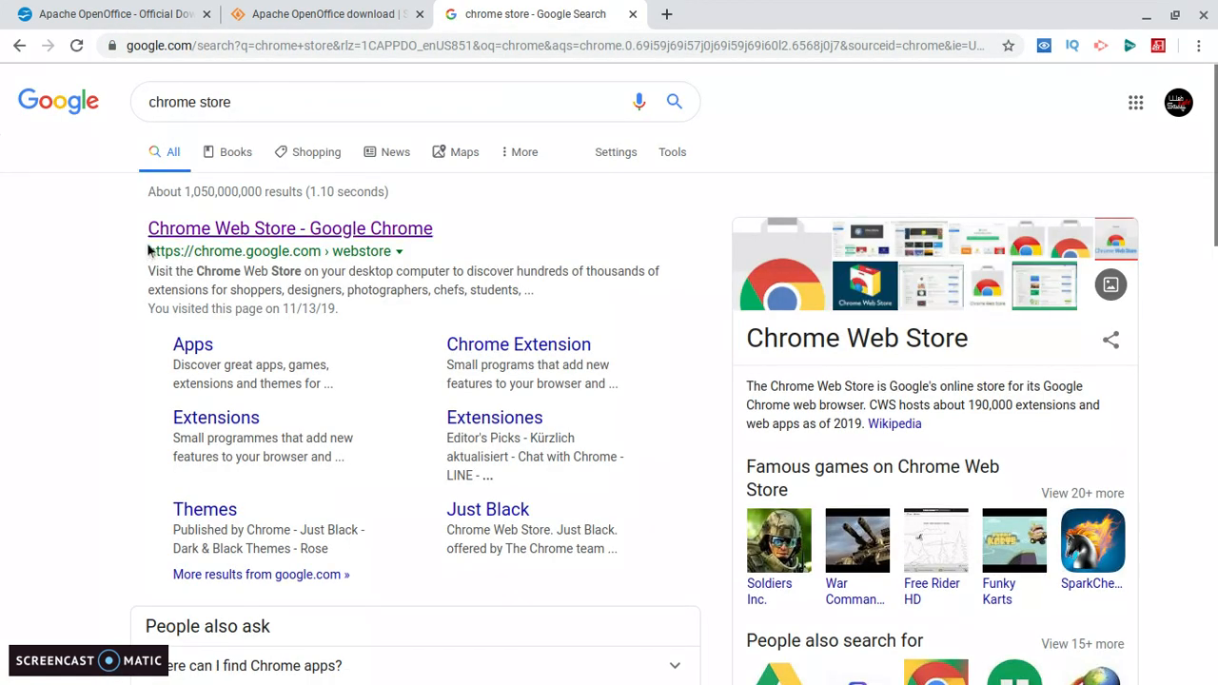
left_click(187, 234)
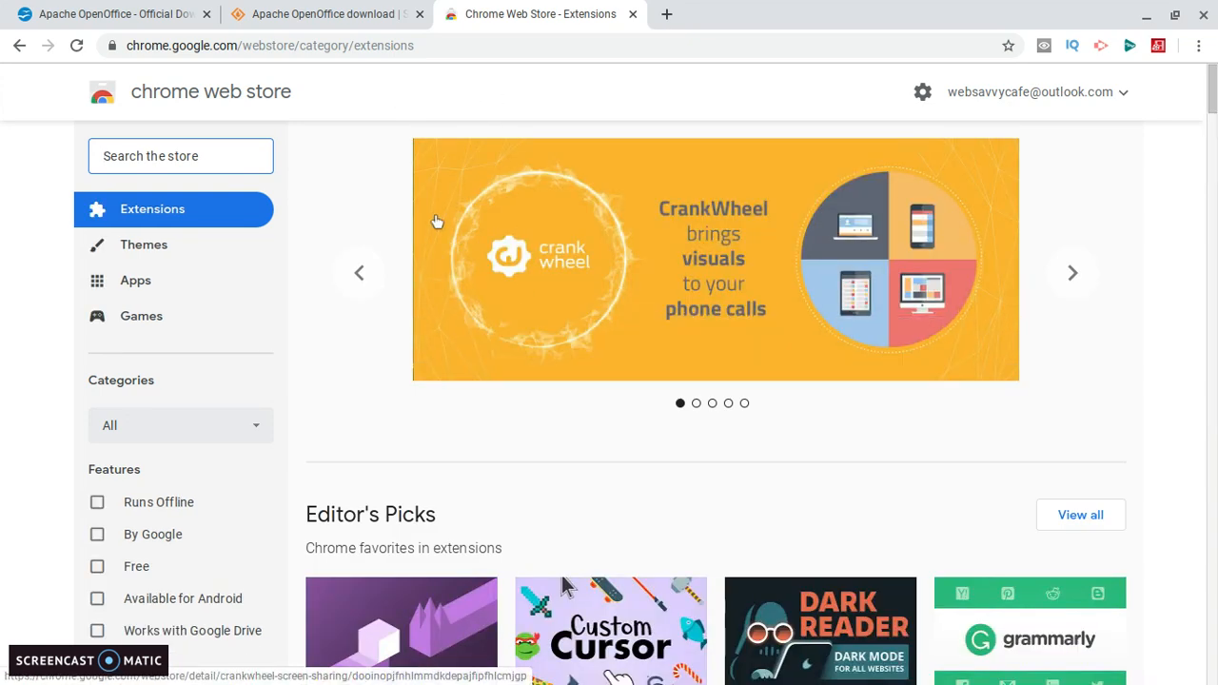
Search the Chrome Web Store for "openoffice" and add the "OpenOffice Calc online for xls spreadsheets" extension to Chrome
left_click(230, 150)
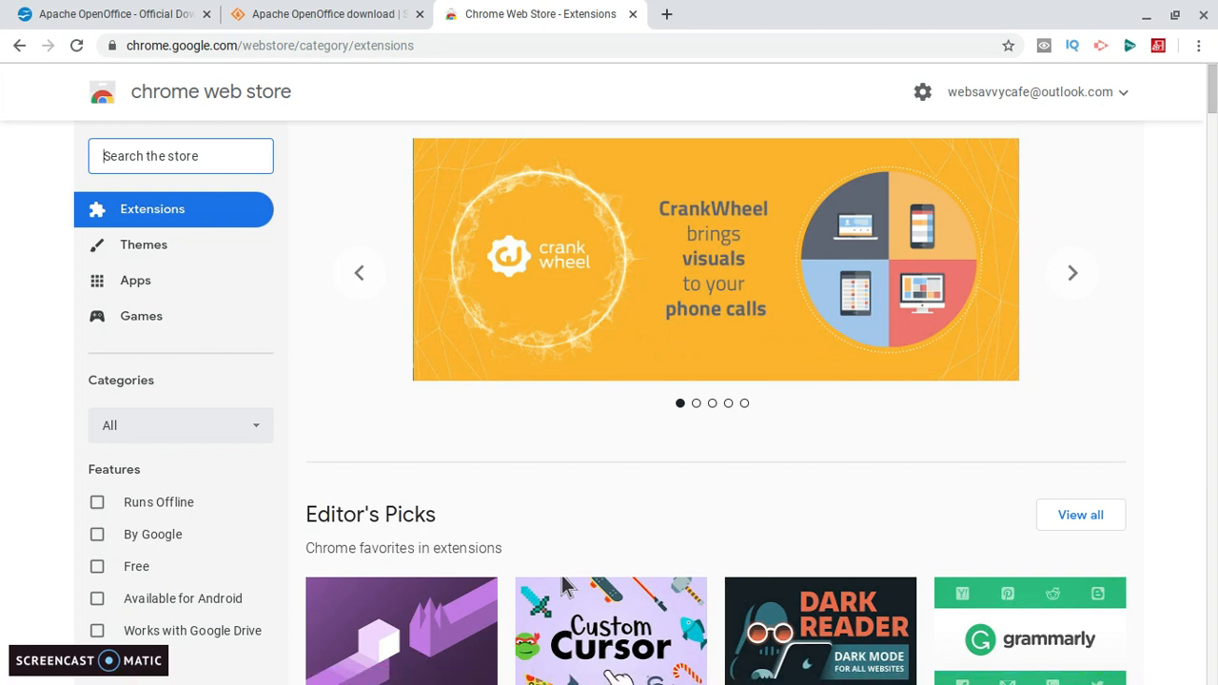
type("open")
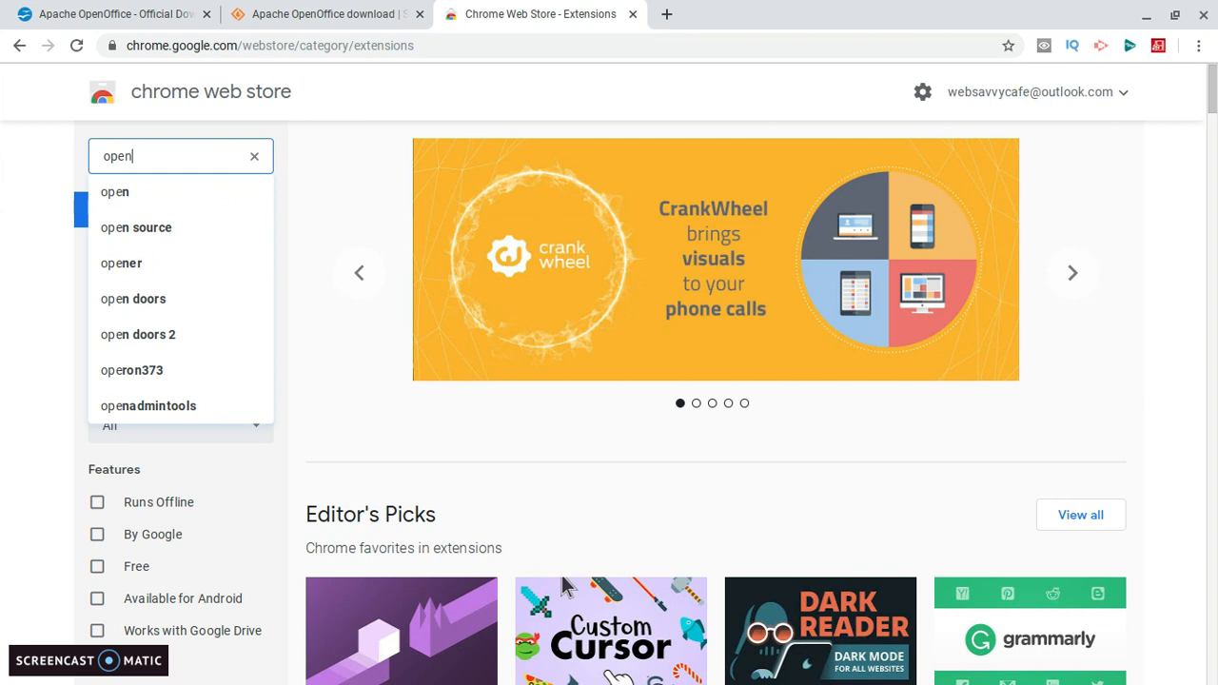
type("of")
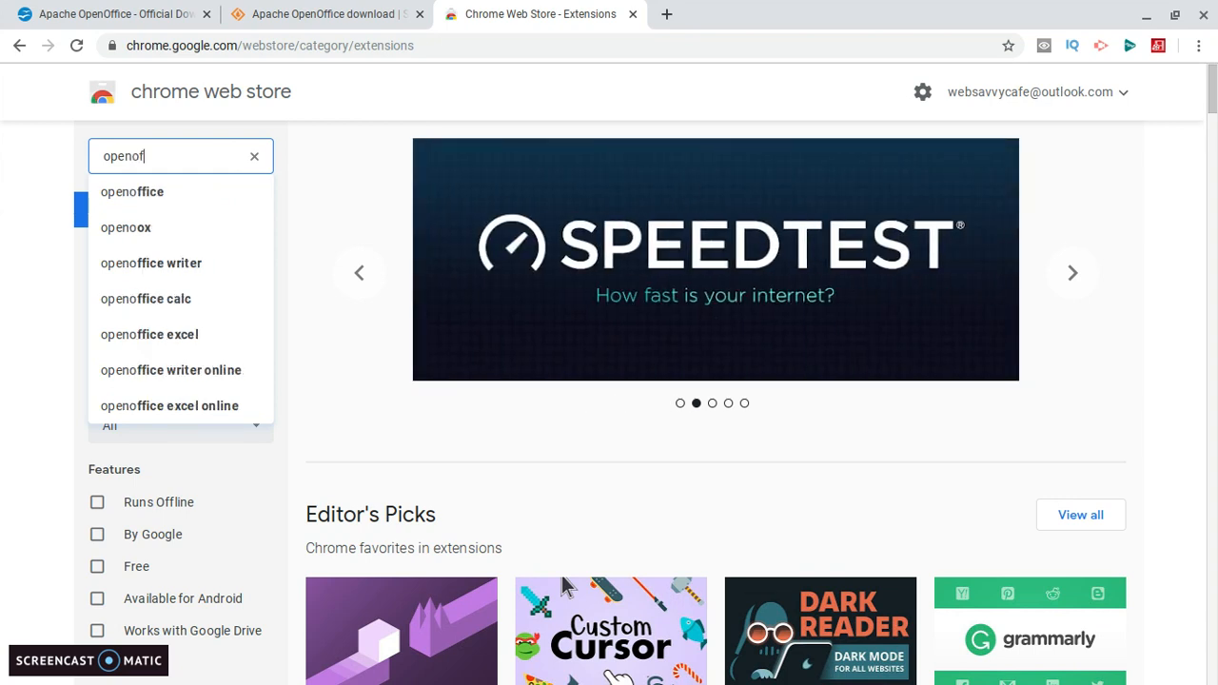
type("fice")
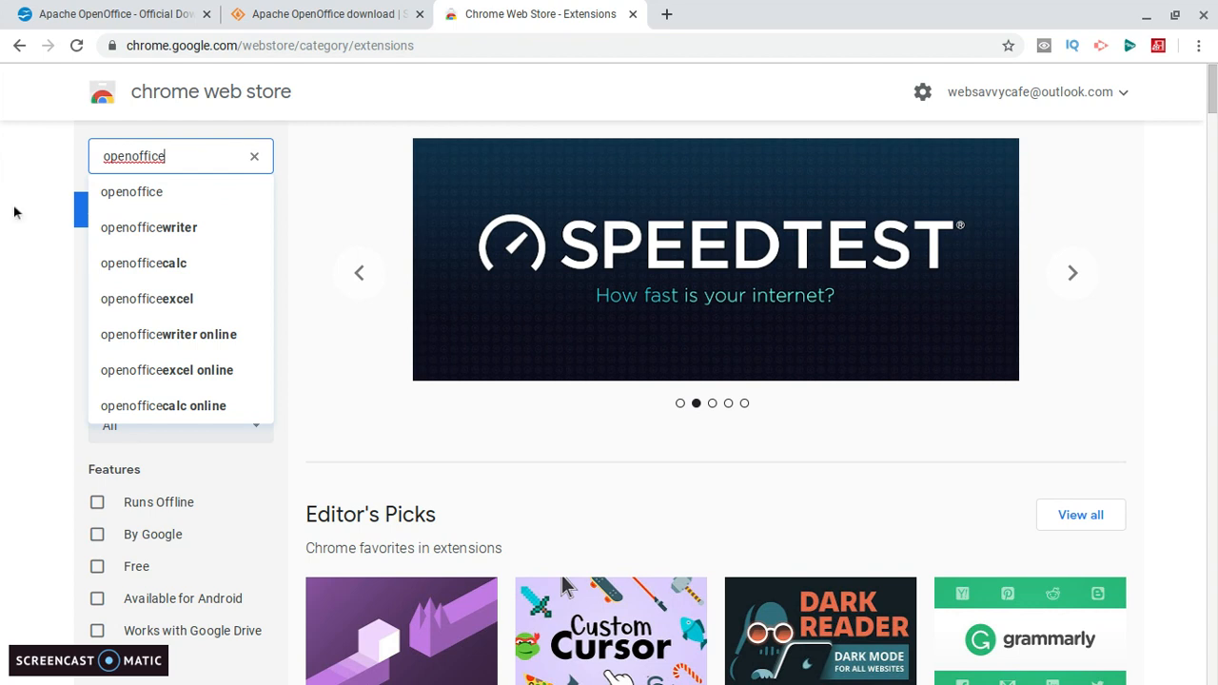
left_click(169, 192)
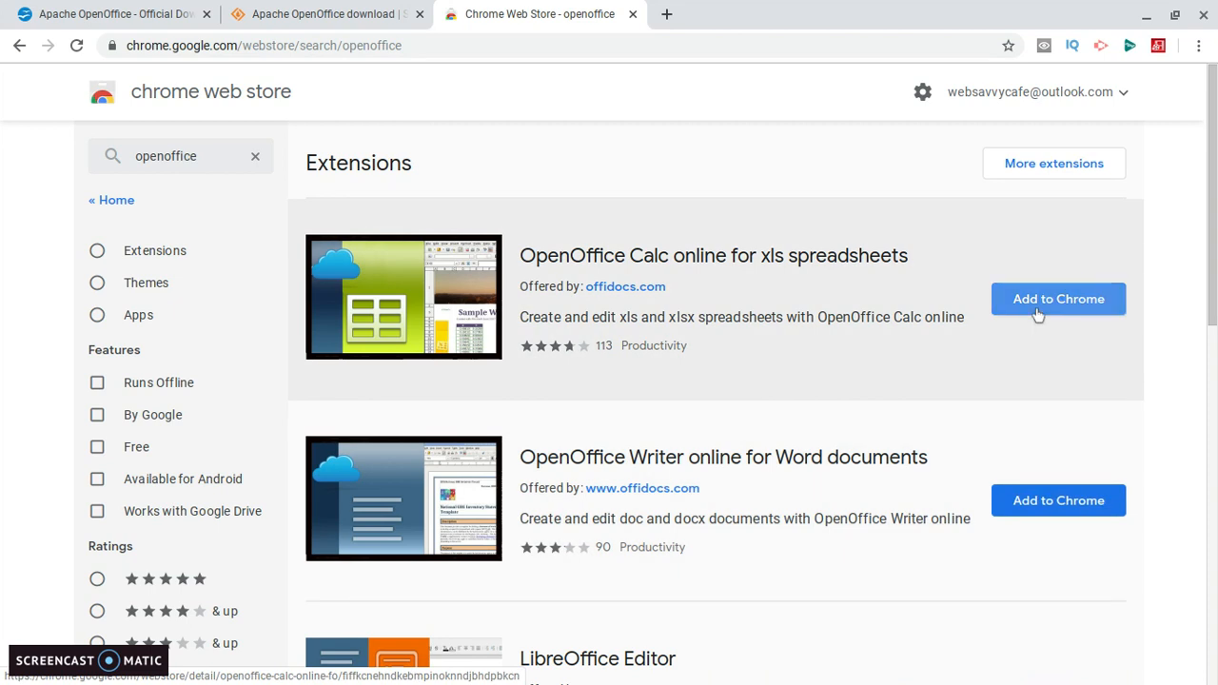
left_click(1033, 302)
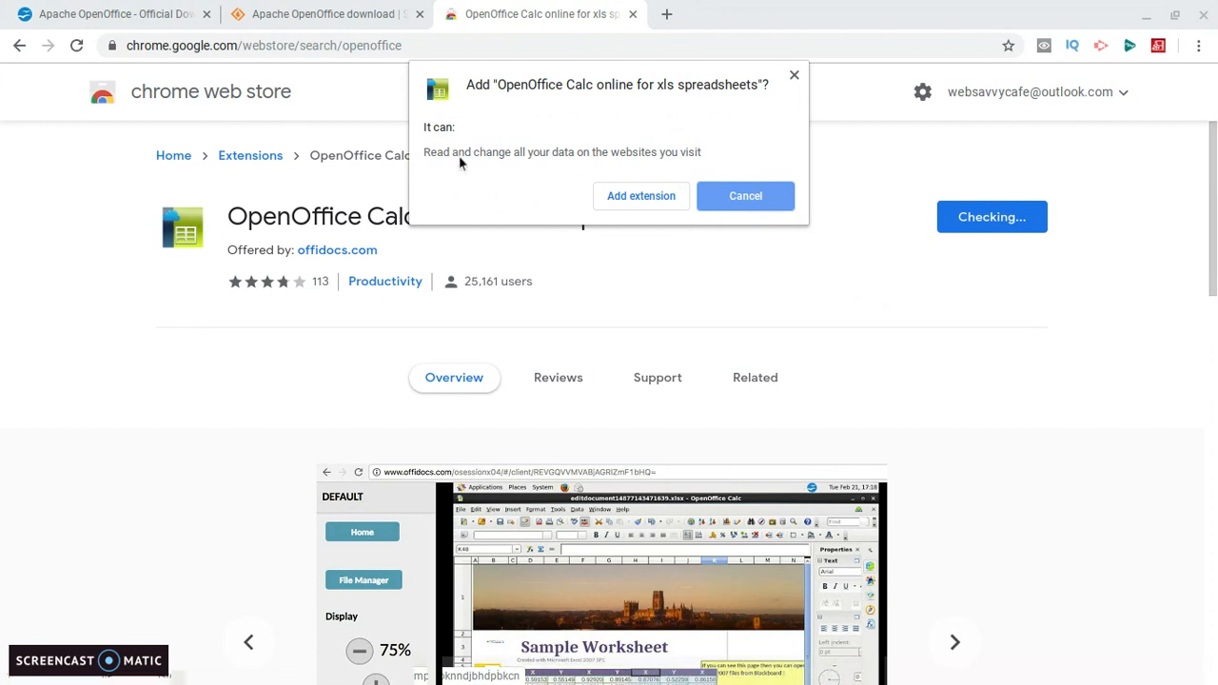
left_click(643, 204)
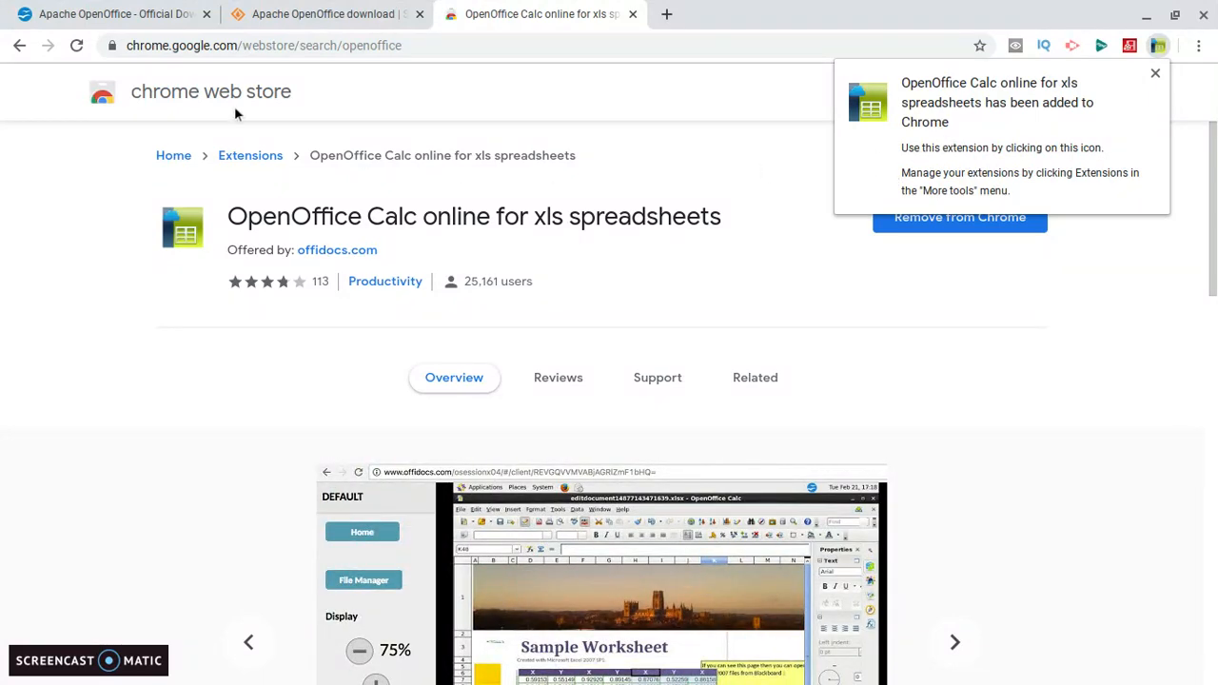
Return to the store's extensions page and search for "openoffice" again
left_click(17, 47)
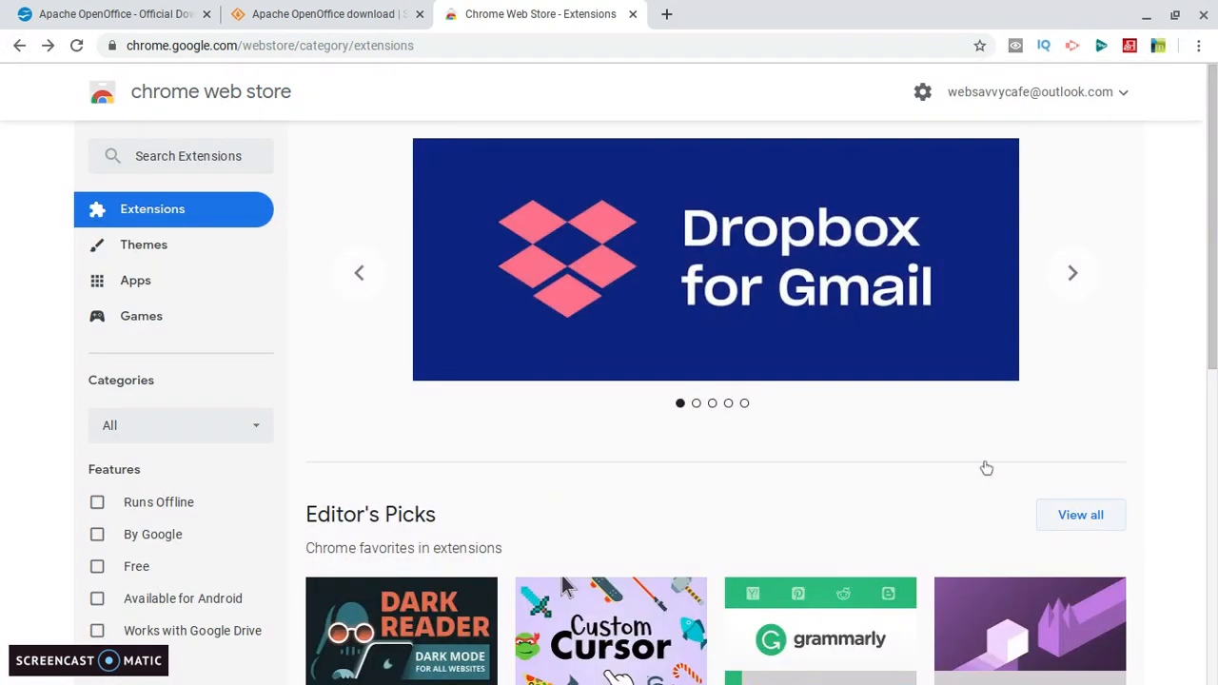
left_click(157, 156)
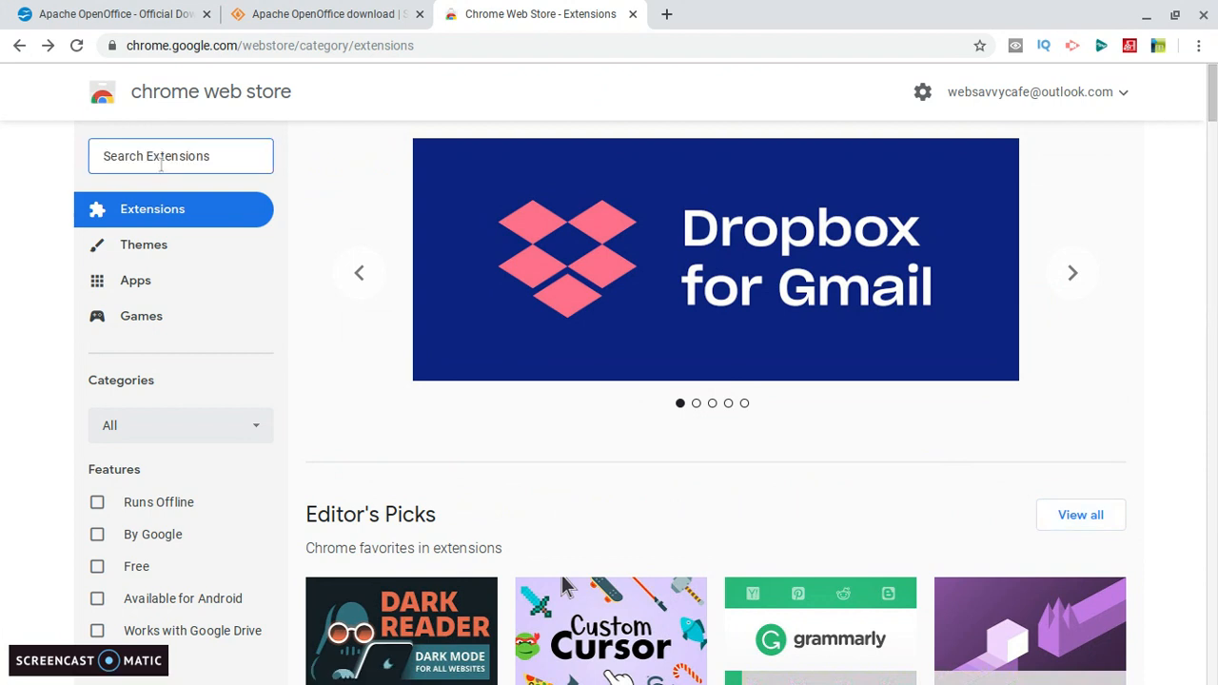
type("op")
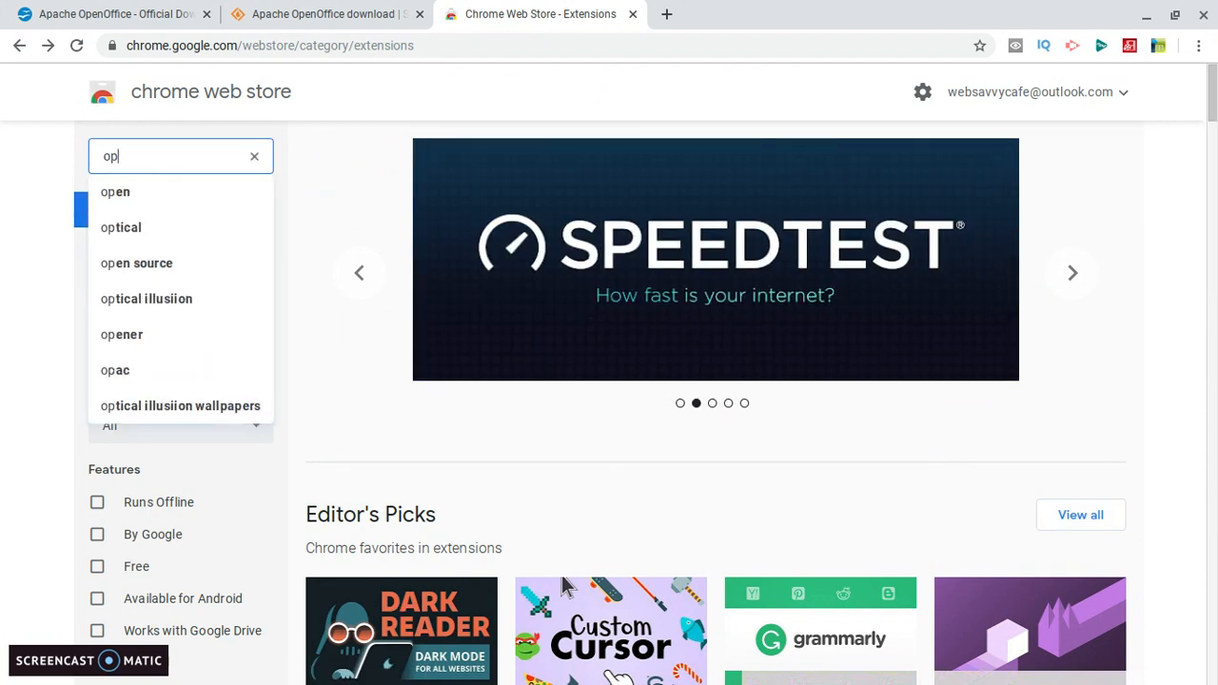
type("en")
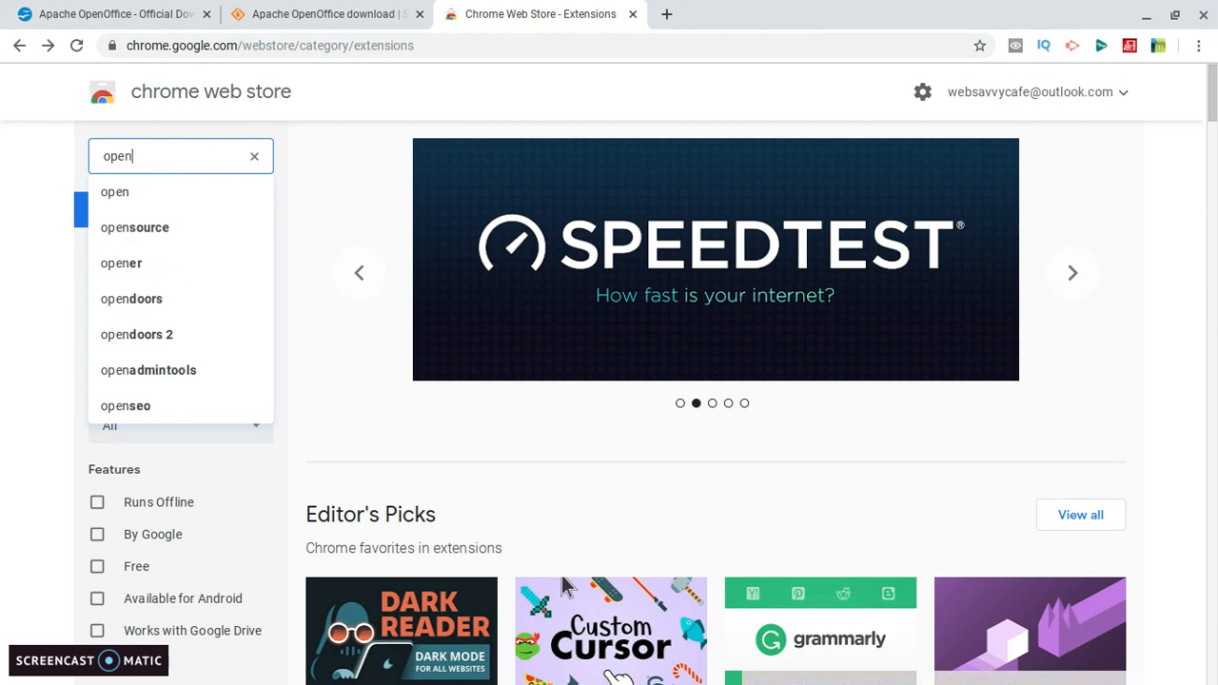
type("office")
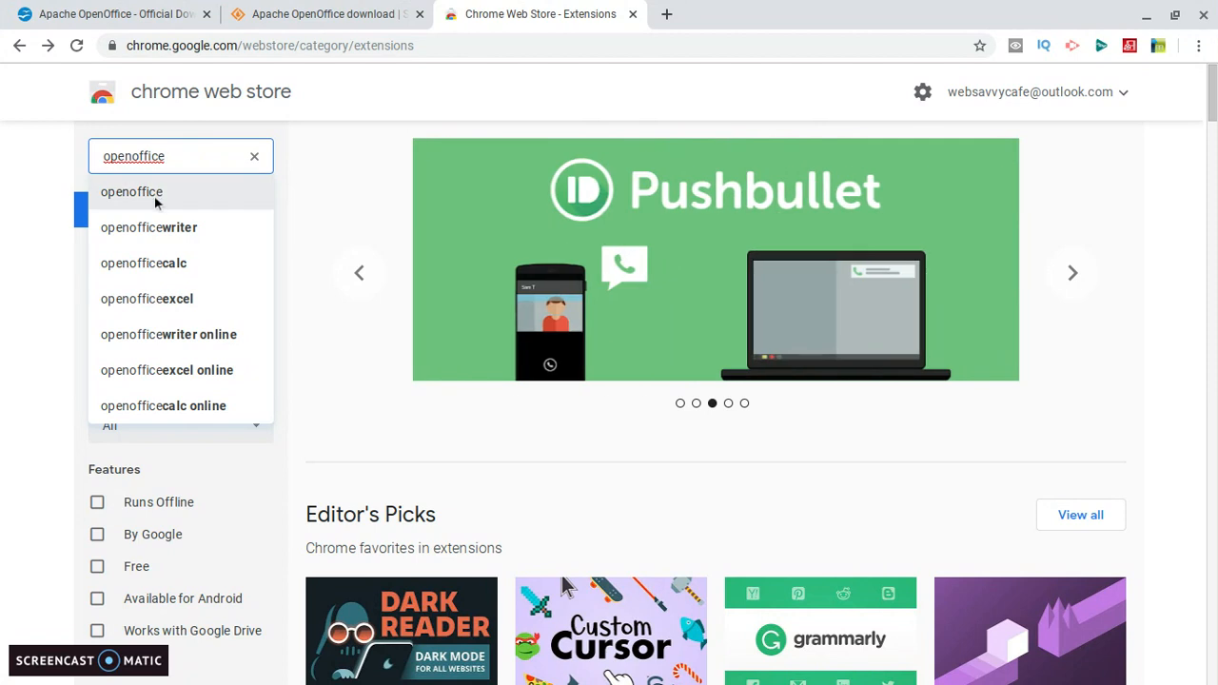
left_click(154, 194)
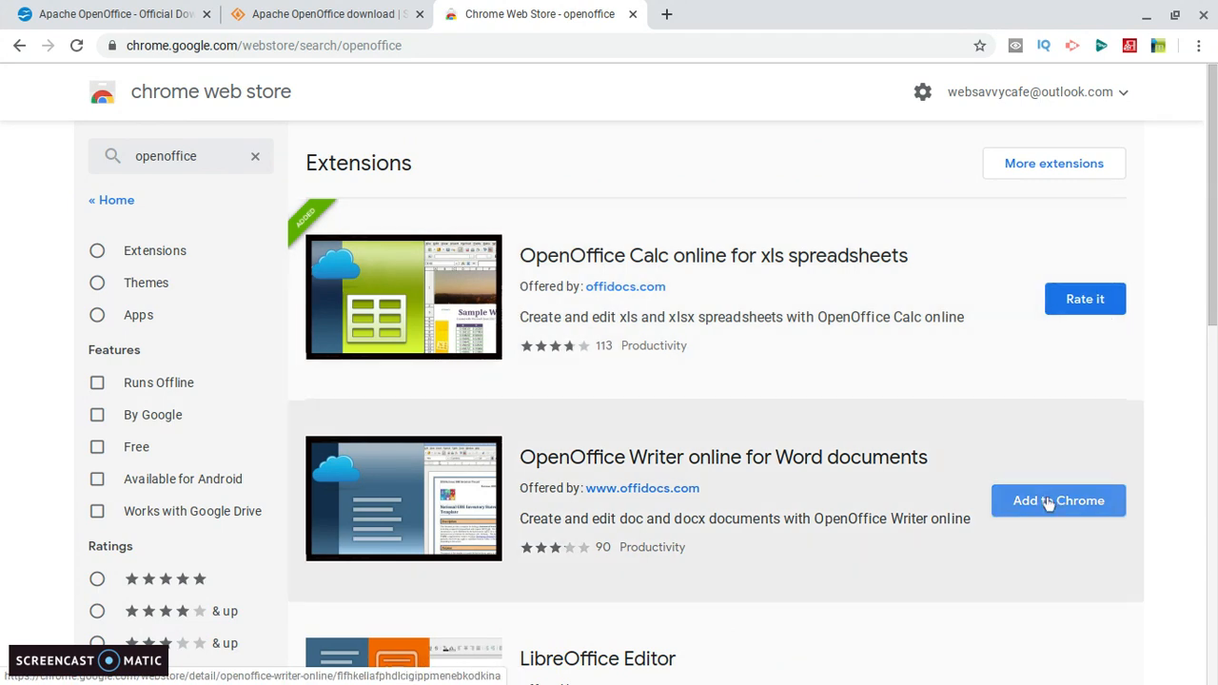
Add the "OpenOffice Writer online for Word documents" extension to Chrome, dismiss the notice and minimize the browser window
left_click(1047, 502)
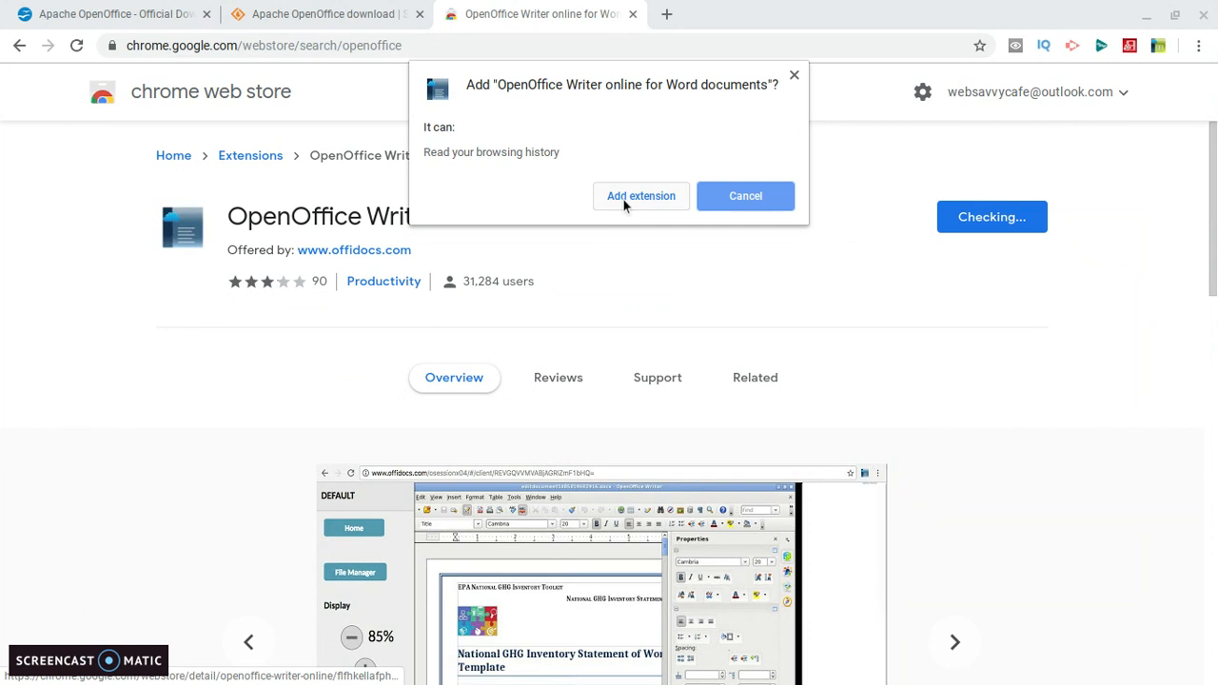
left_click(640, 196)
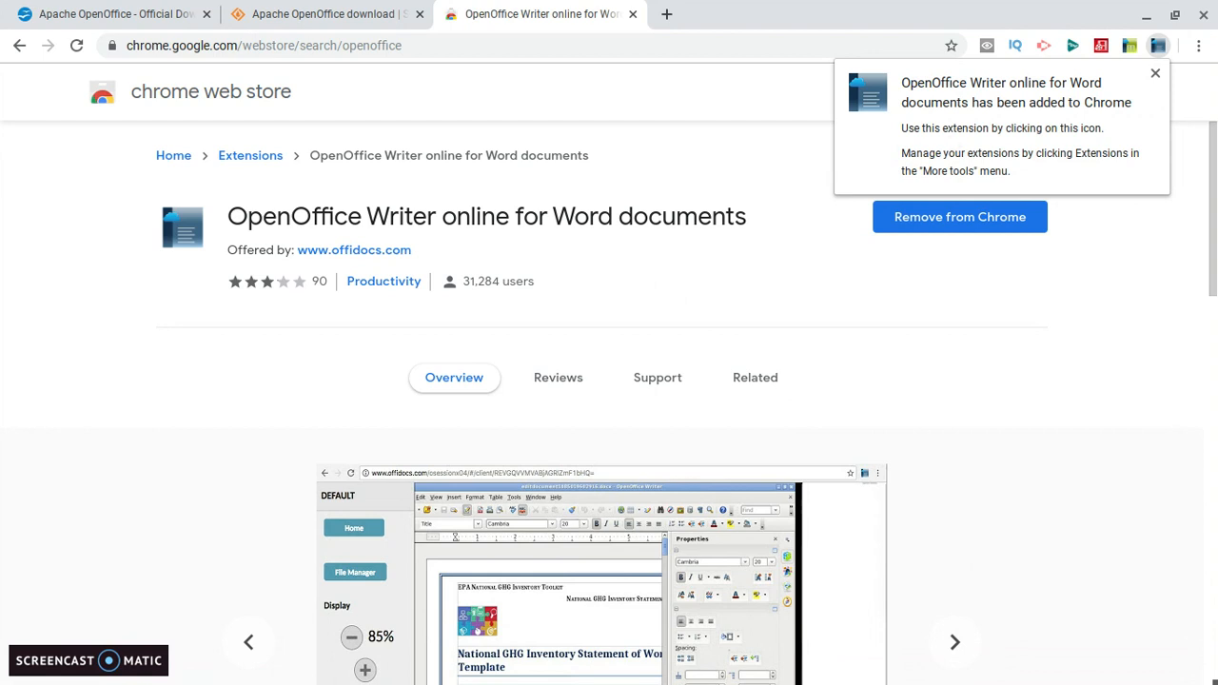
left_click(706, 48)
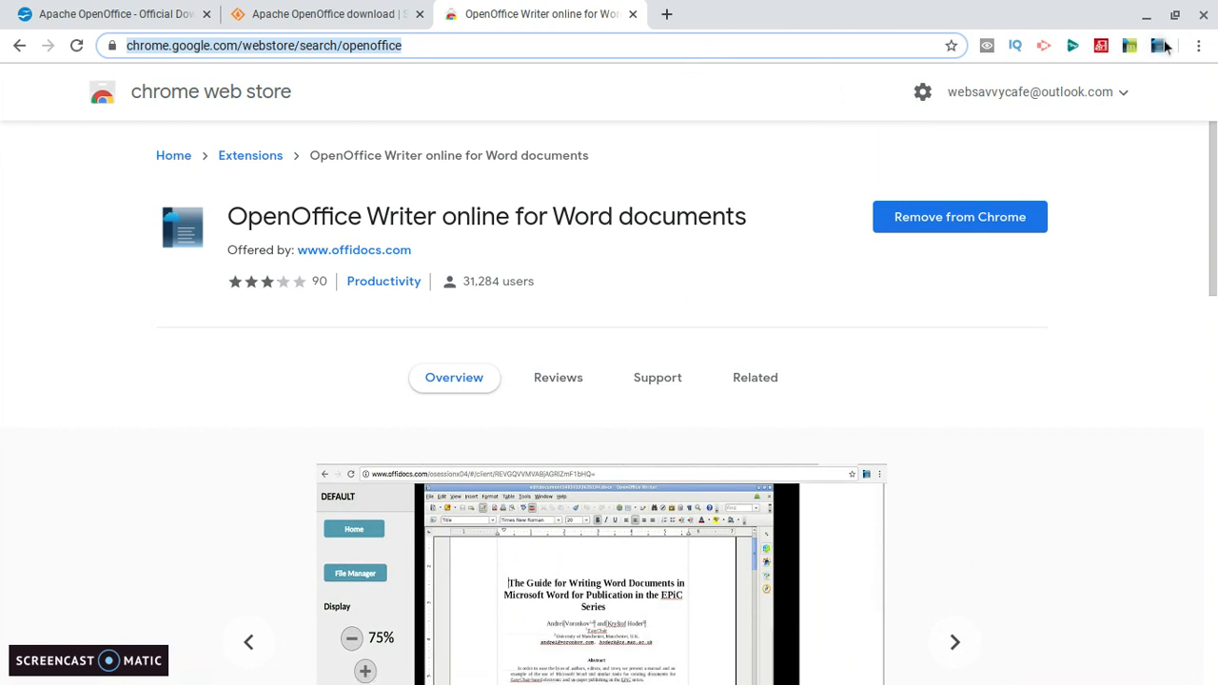
left_click(1147, 19)
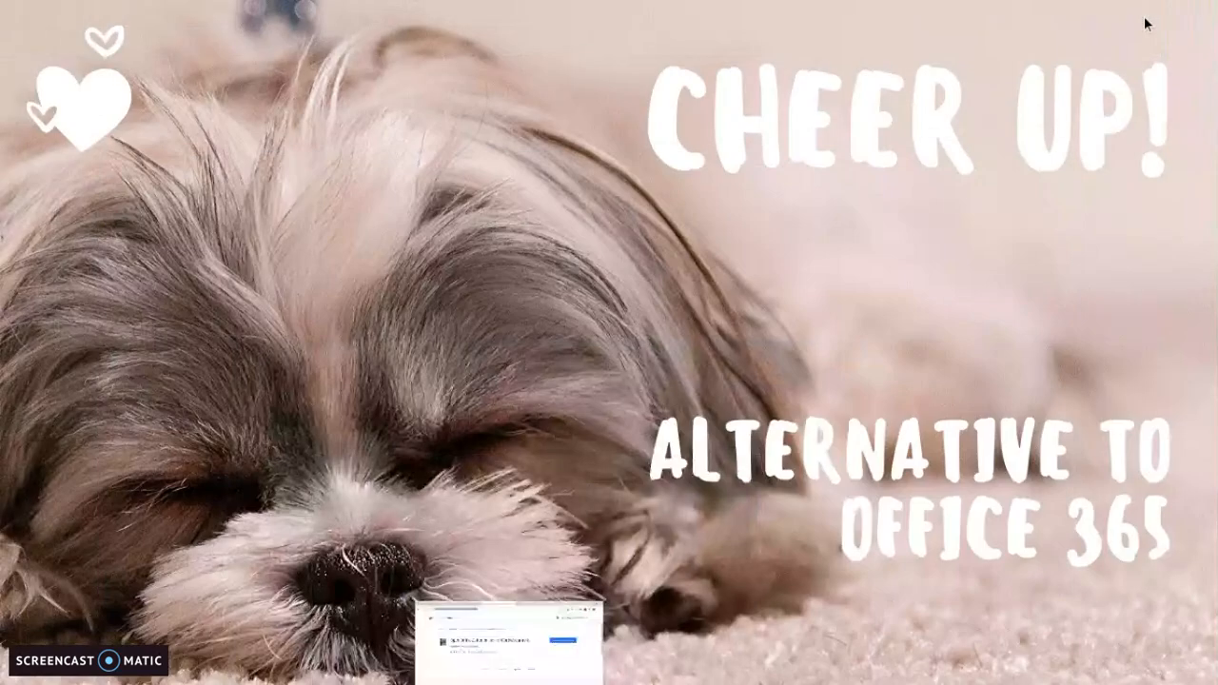